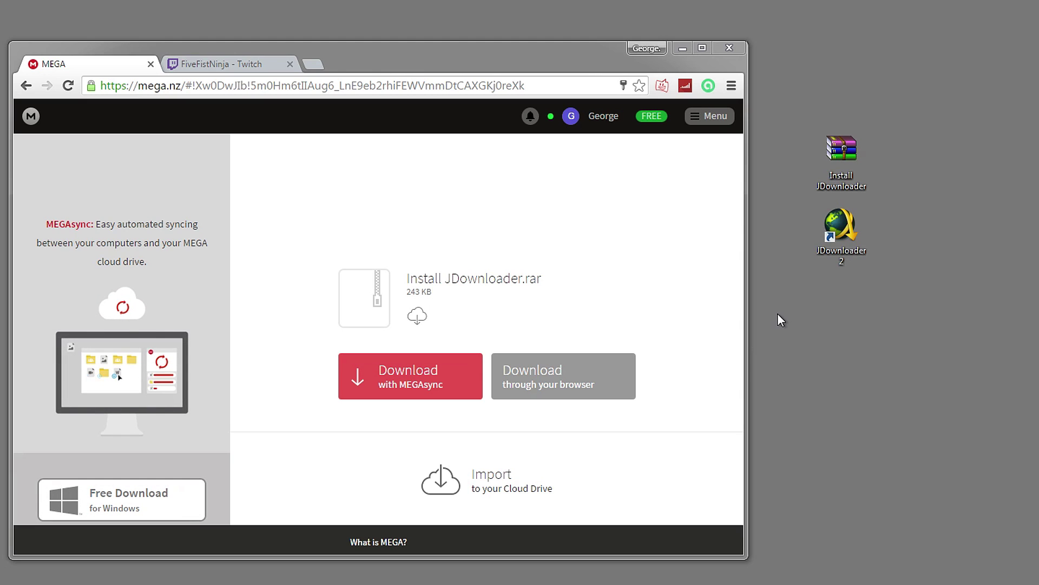
Open the 'Install JDownloader' archive, dismiss the license reminder, and close it without extracting
{"action": "left_click", "coordinate": [861, 244]}
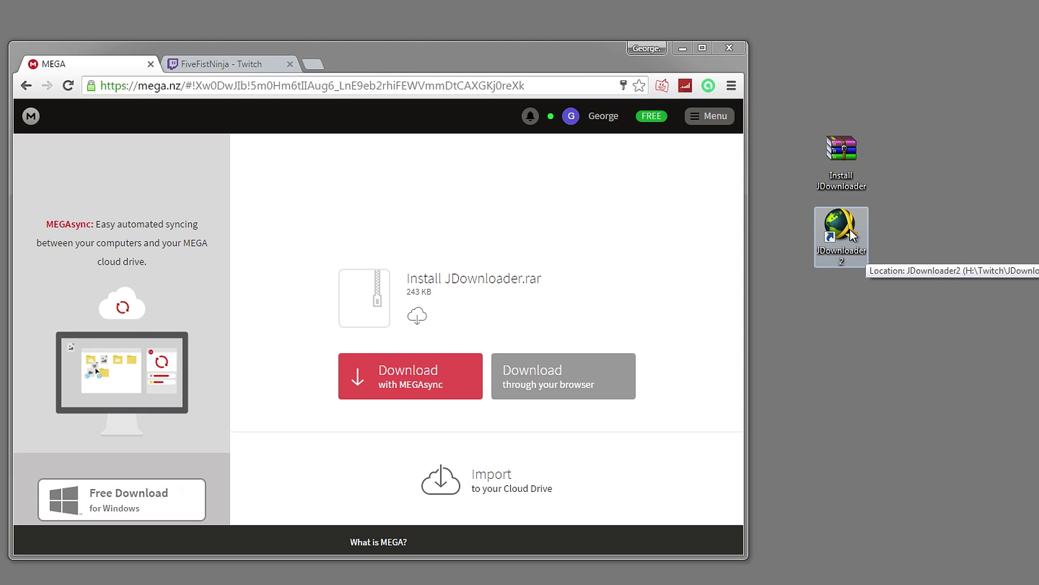
{"action": "left_click", "coordinate": [728, 321]}
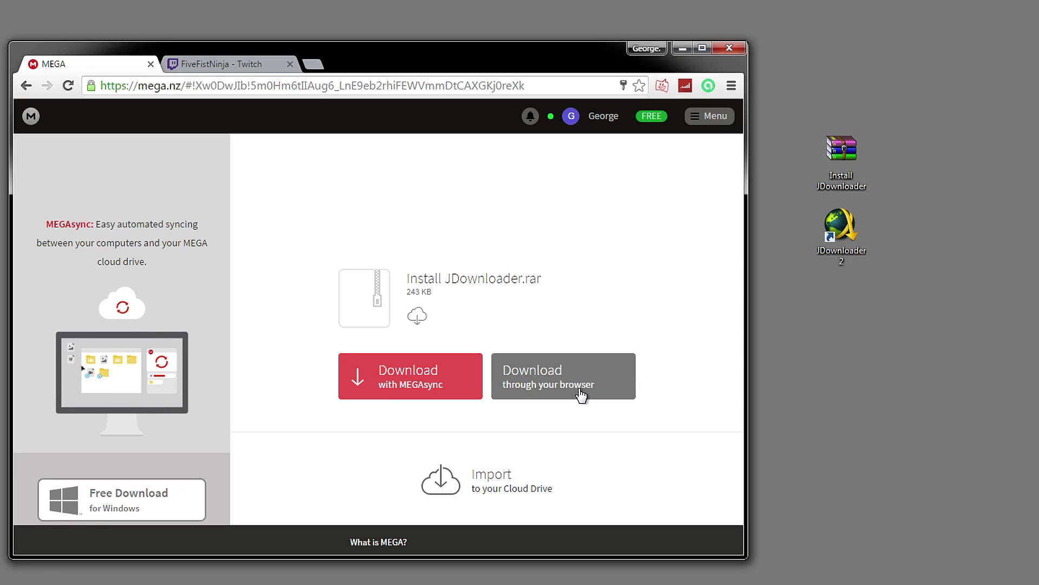
{"action": "left_click", "coordinate": [863, 171]}
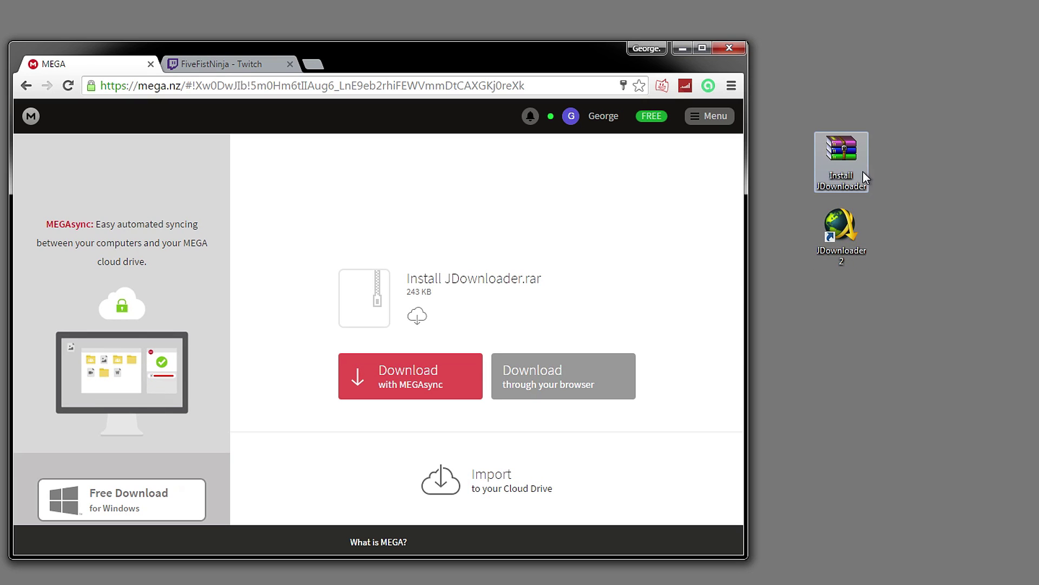
{"action": "left_click", "coordinate": [872, 130]}
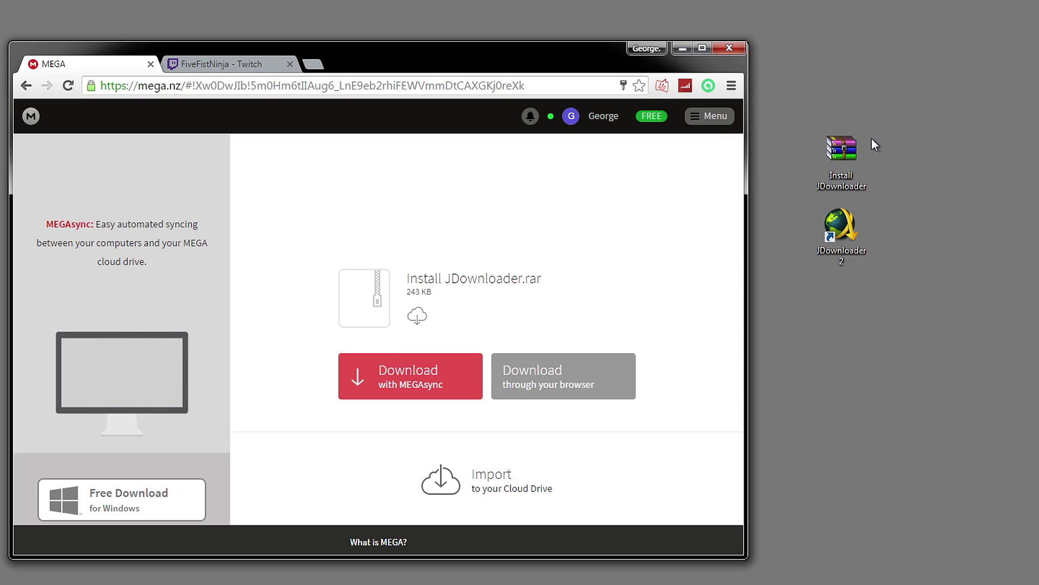
{"action": "left_click", "coordinate": [850, 157]}
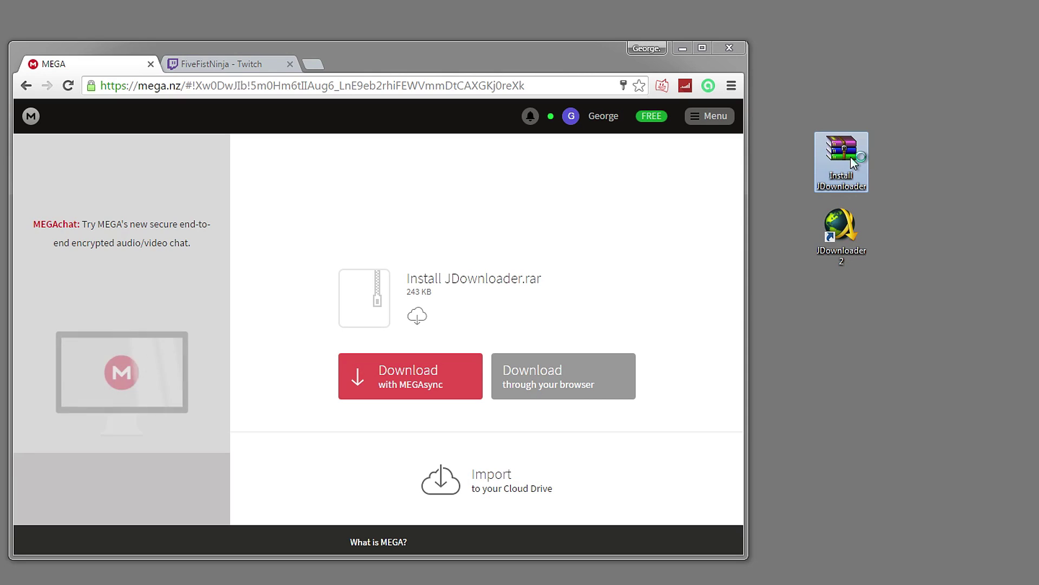
{"action": "double_click", "coordinate": [850, 156]}
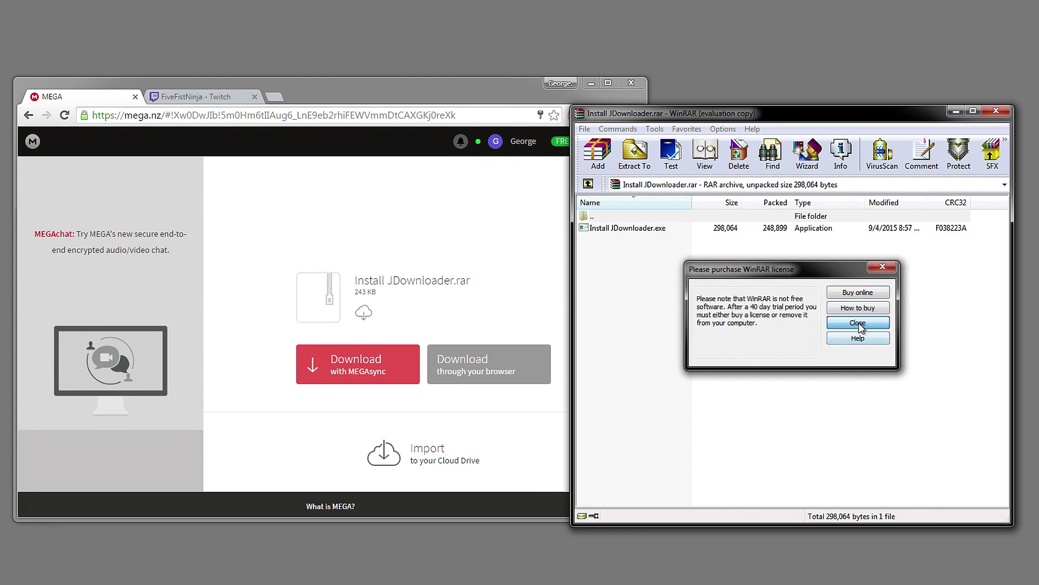
{"action": "left_click", "coordinate": [858, 325]}
{"action": "left_click_drag", "start_coordinate": [681, 117], "coordinate": [698, 203]}
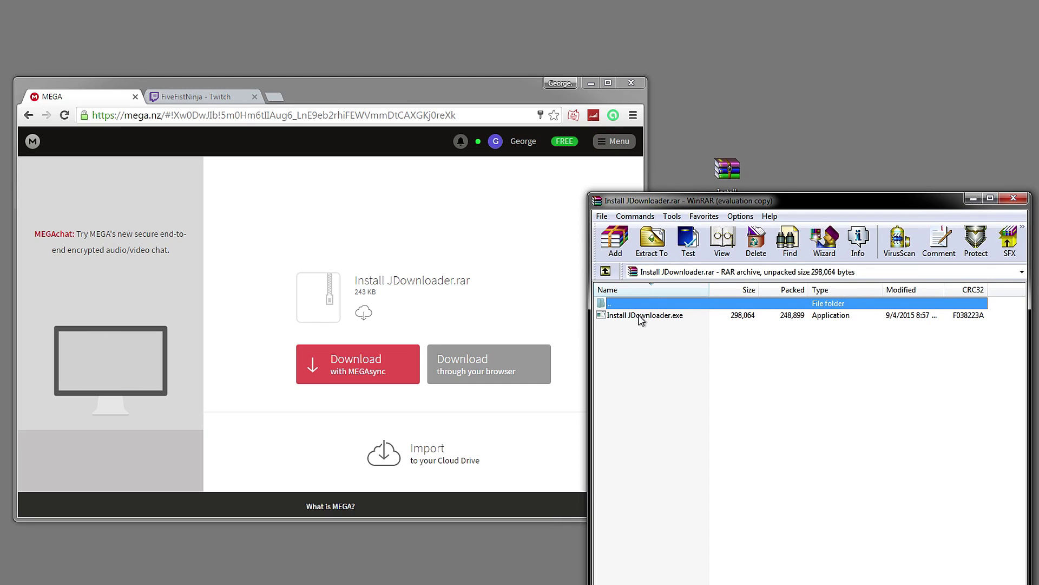
{"action": "left_click", "coordinate": [1014, 199]}
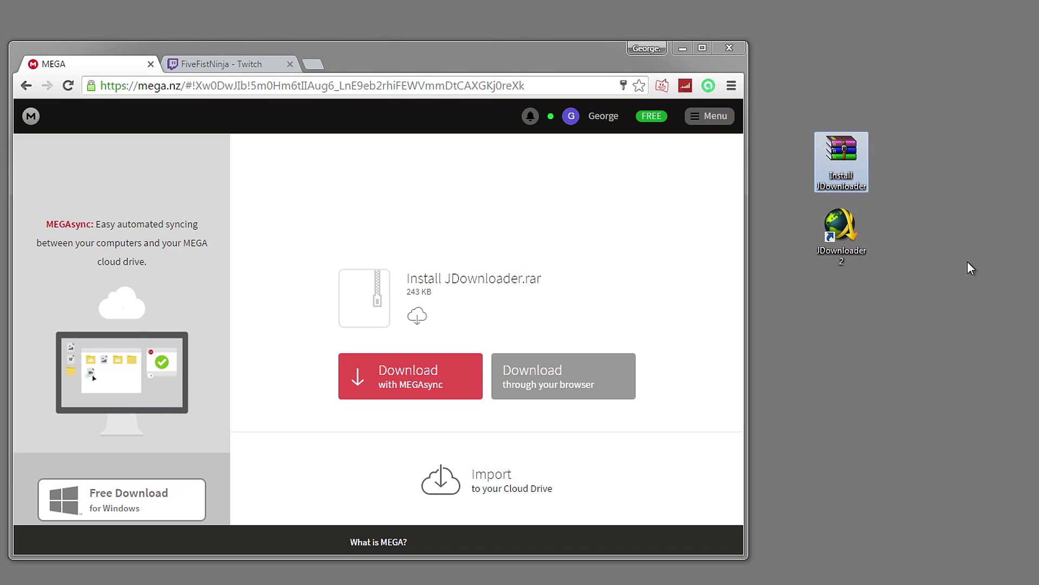
Launch JDownloader 2, show its LinkGrabber view, and return to the browser
{"action": "left_click", "coordinate": [967, 260]}
{"action": "left_click", "coordinate": [847, 240]}
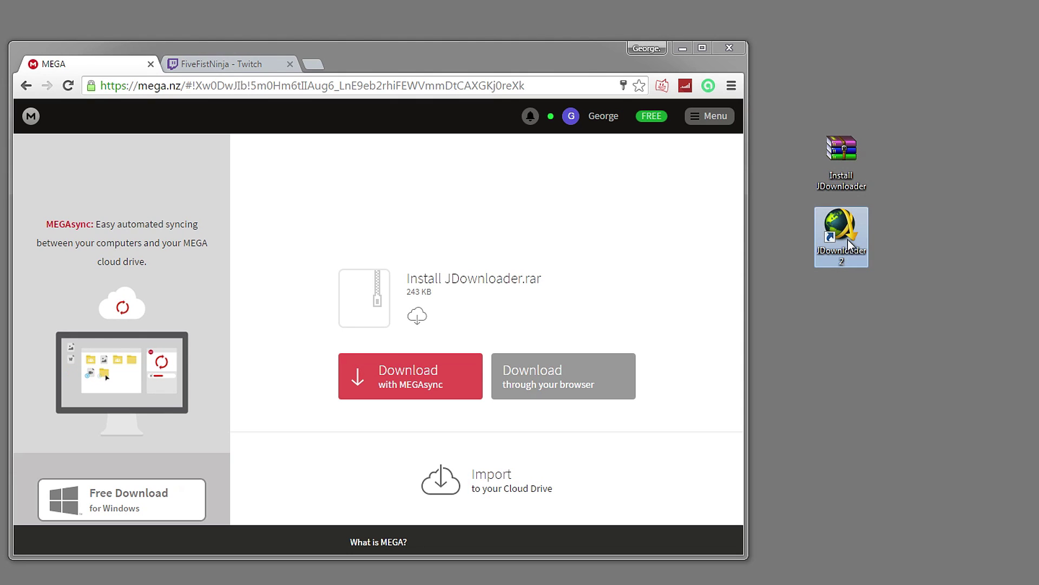
{"action": "double_click", "coordinate": [847, 240]}
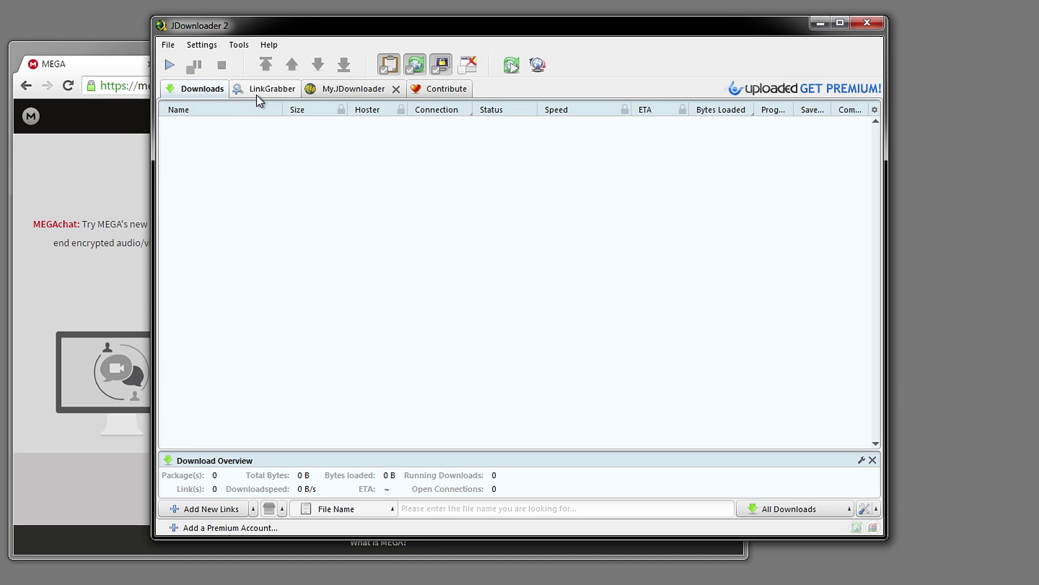
{"action": "left_click", "coordinate": [271, 89]}
{"action": "left_click", "coordinate": [102, 67]}
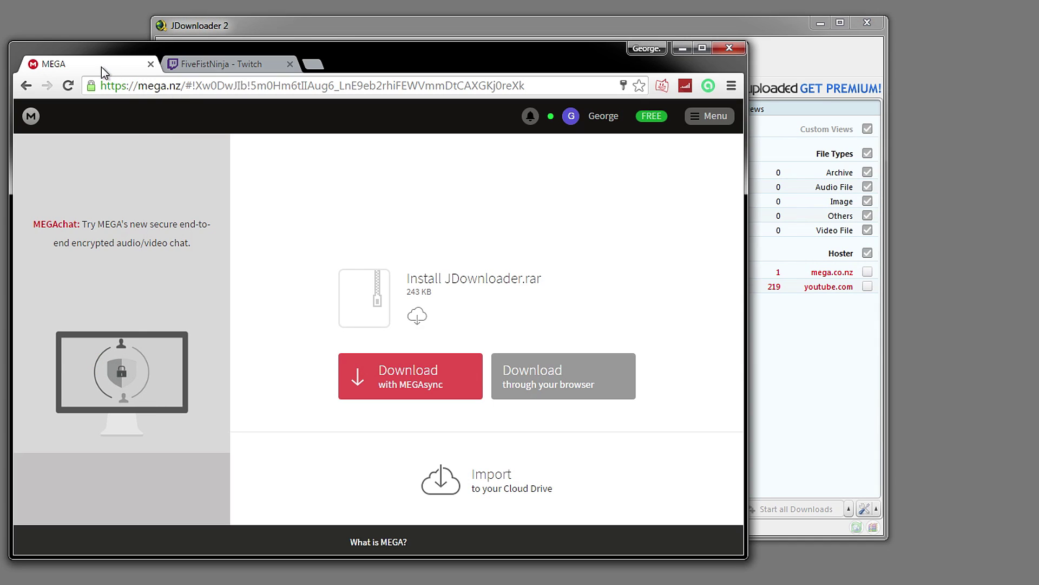
Open FiveFistNinja's '!Party Mode with Viewers - !Tag' broadcast, pause it, and copy its URL
{"action": "left_click", "coordinate": [242, 65]}
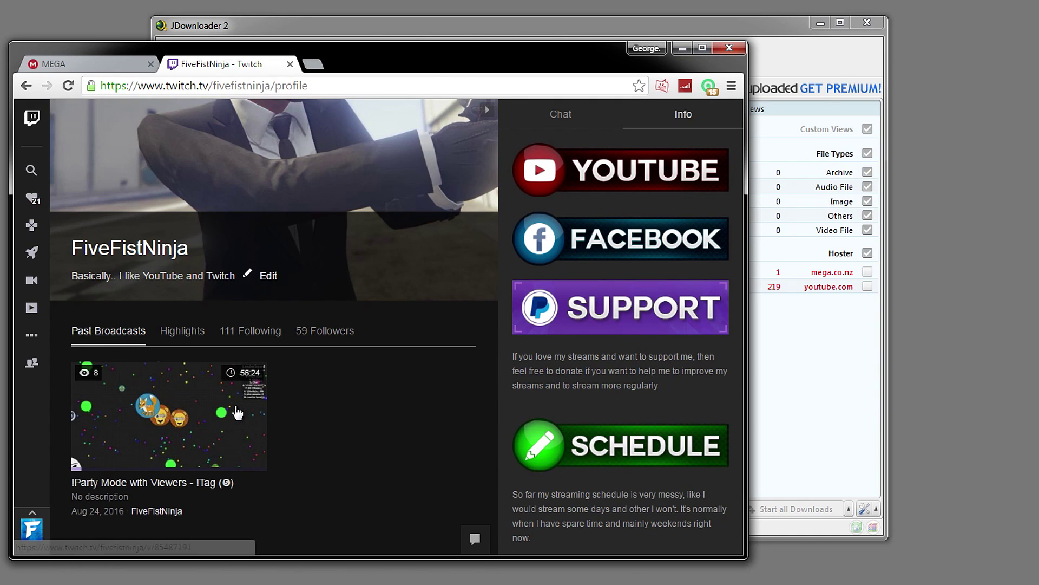
{"action": "left_click", "coordinate": [212, 446]}
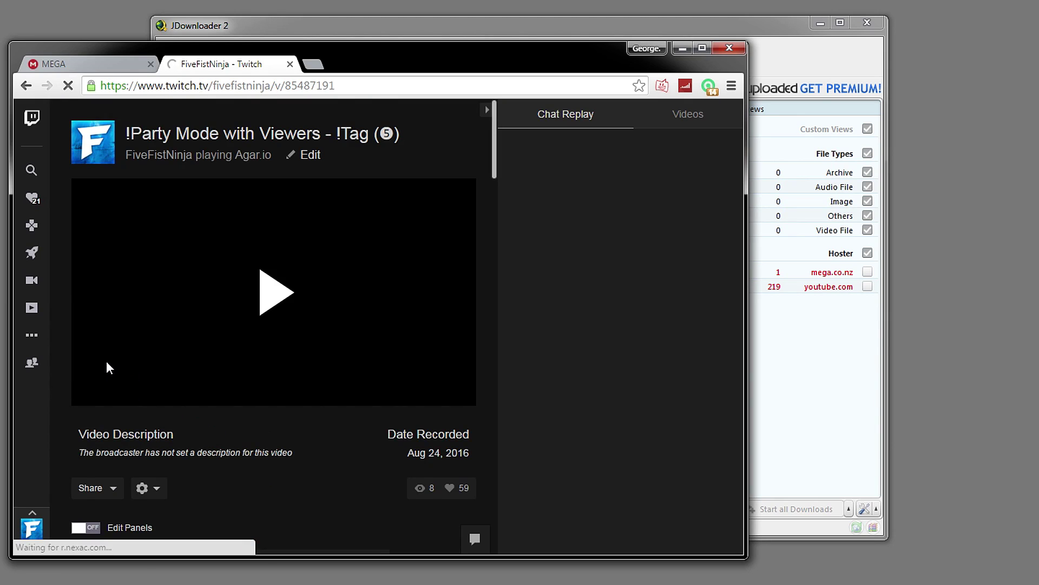
{"action": "left_click", "coordinate": [89, 388]}
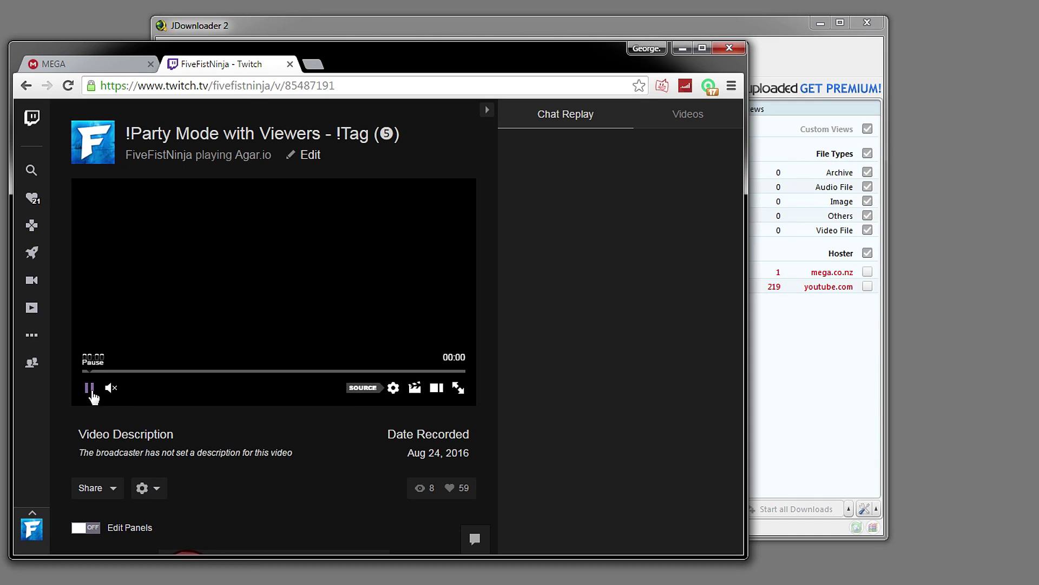
{"action": "right_click", "coordinate": [243, 85]}
{"action": "left_click", "coordinate": [278, 145]}
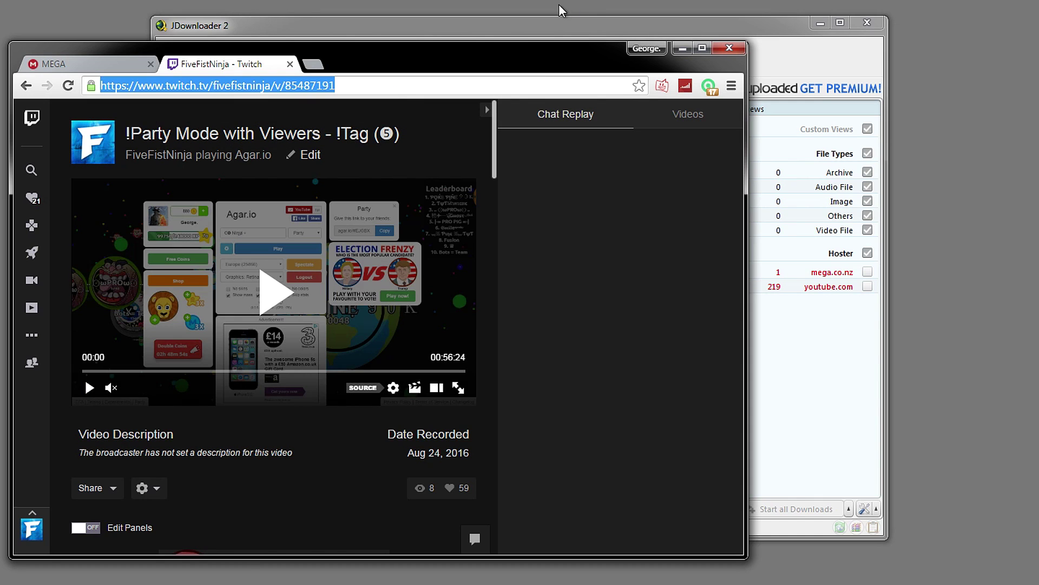
Add the copied Twitch link via Analyse and Add Links and select the H:\Twitch save path
{"action": "left_click", "coordinate": [540, 25]}
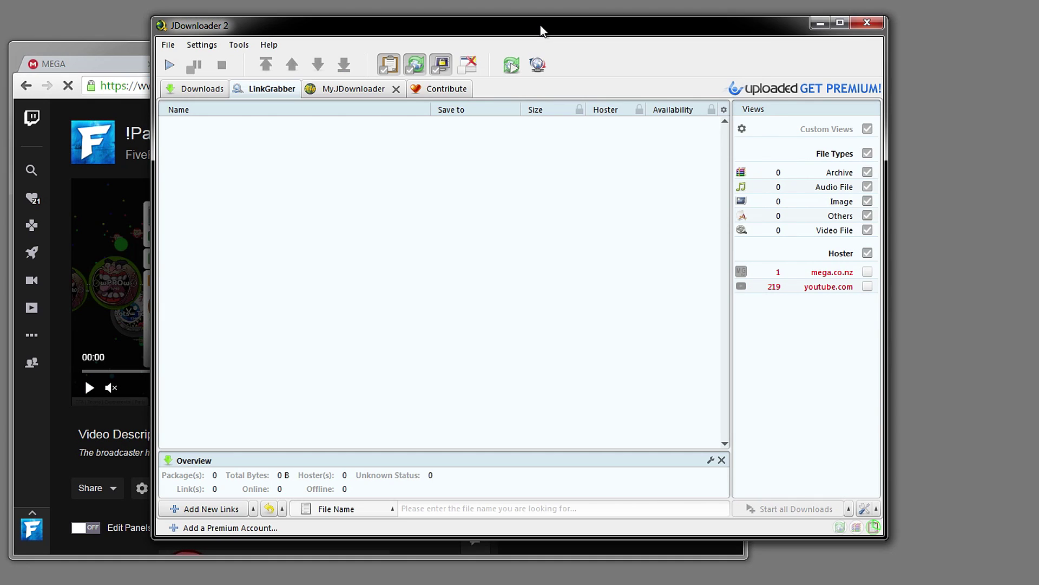
{"action": "right_click", "coordinate": [392, 203]}
{"action": "left_click", "coordinate": [433, 218]}
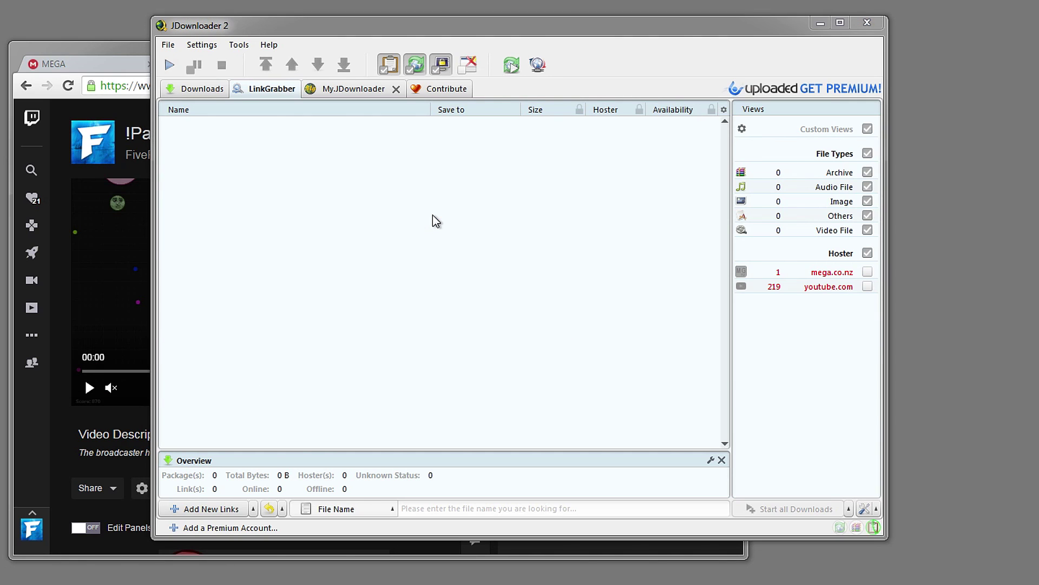
{"action": "left_click", "coordinate": [492, 205]}
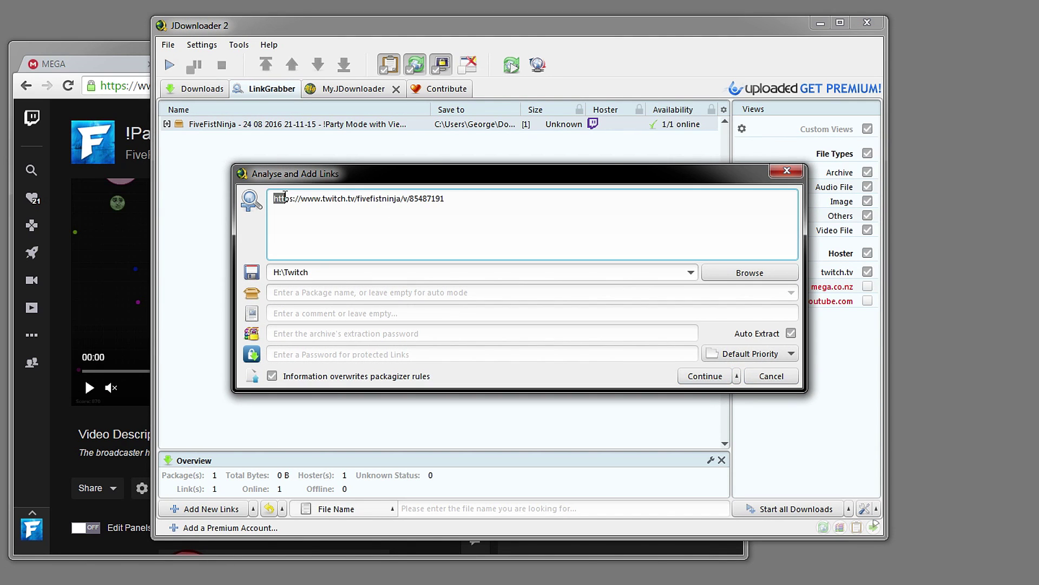
{"action": "key", "text": "ctrl+a"}
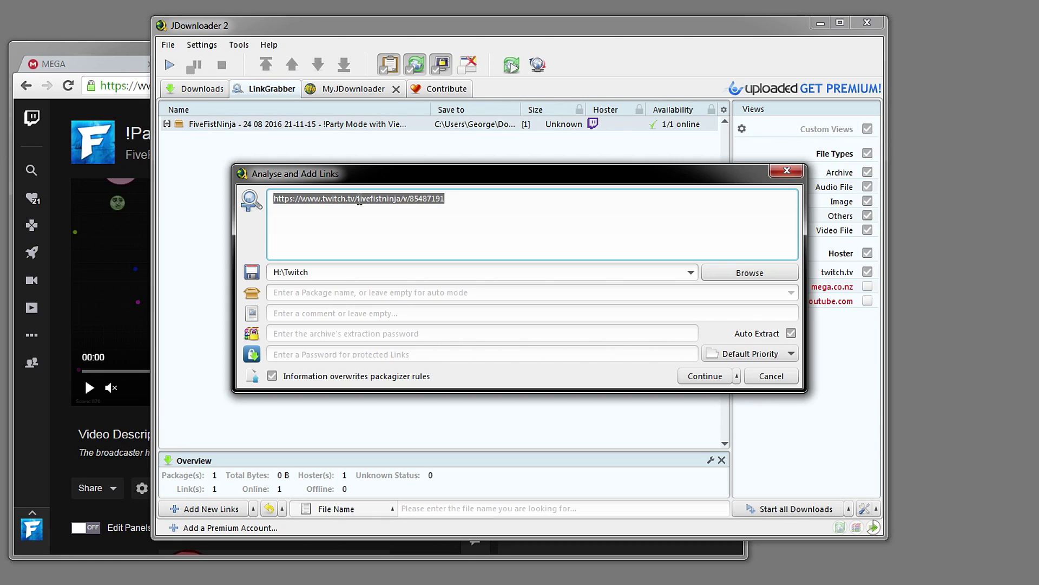
{"action": "left_click", "coordinate": [321, 273]}
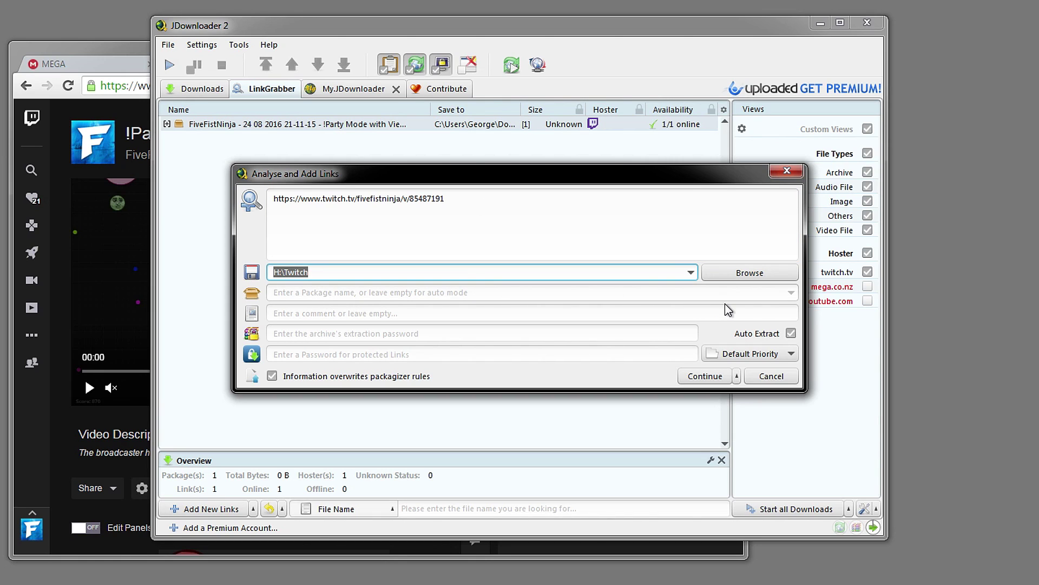
Browse to the Twitch Recordings folder under H:\Twitch and confirm it as the save location
{"action": "left_click", "coordinate": [731, 274]}
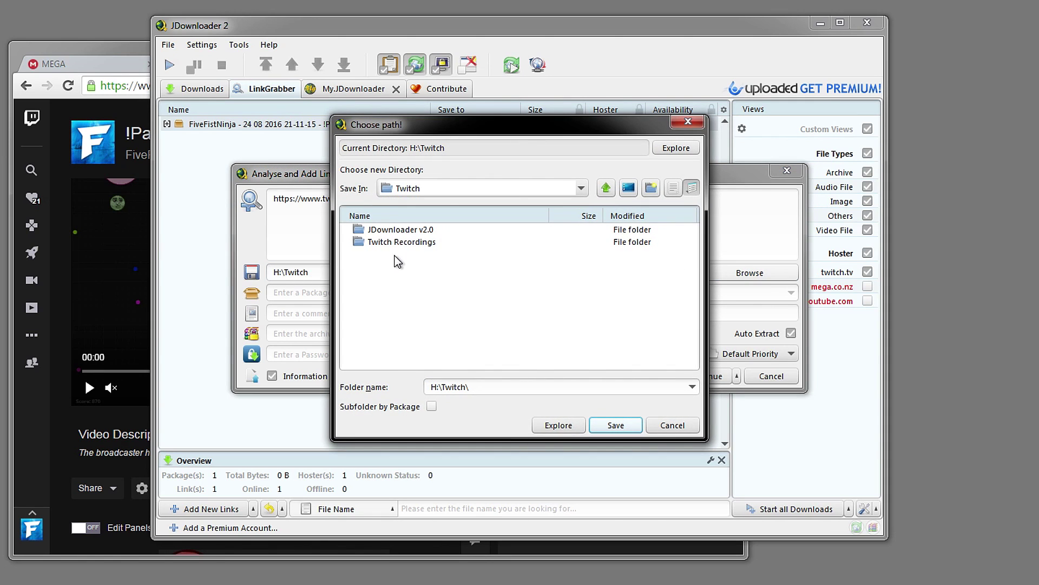
{"action": "left_click", "coordinate": [390, 244]}
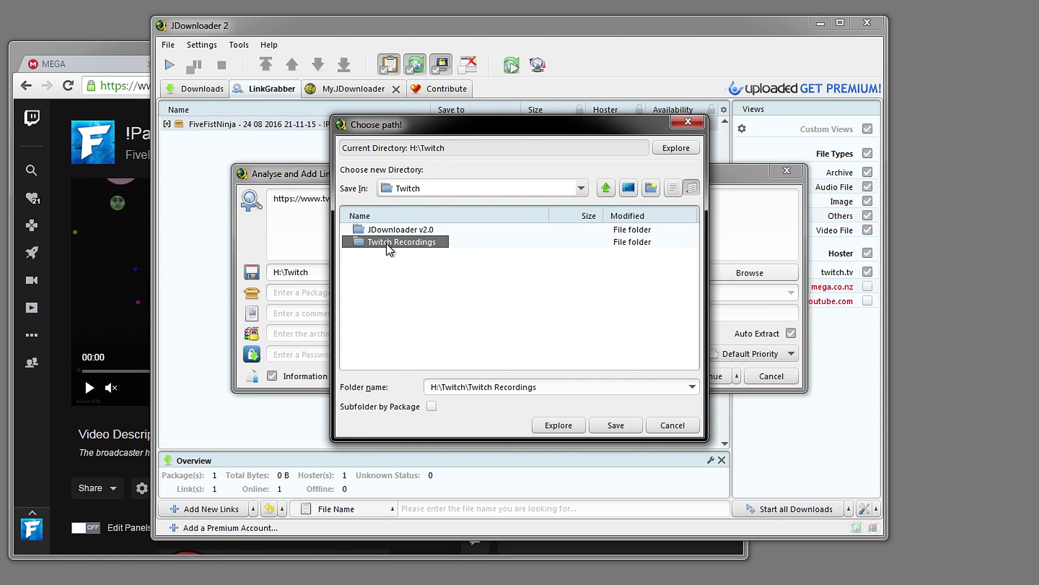
{"action": "left_click", "coordinate": [614, 426]}
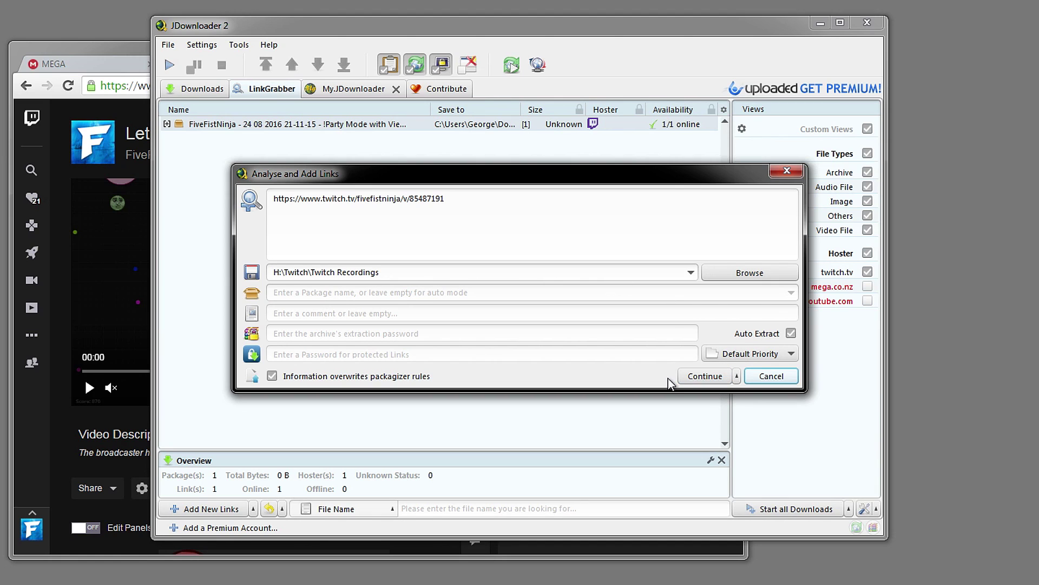
Continue the link grab, expand the package, and start downloading its 720p video file
{"action": "left_click", "coordinate": [704, 376]}
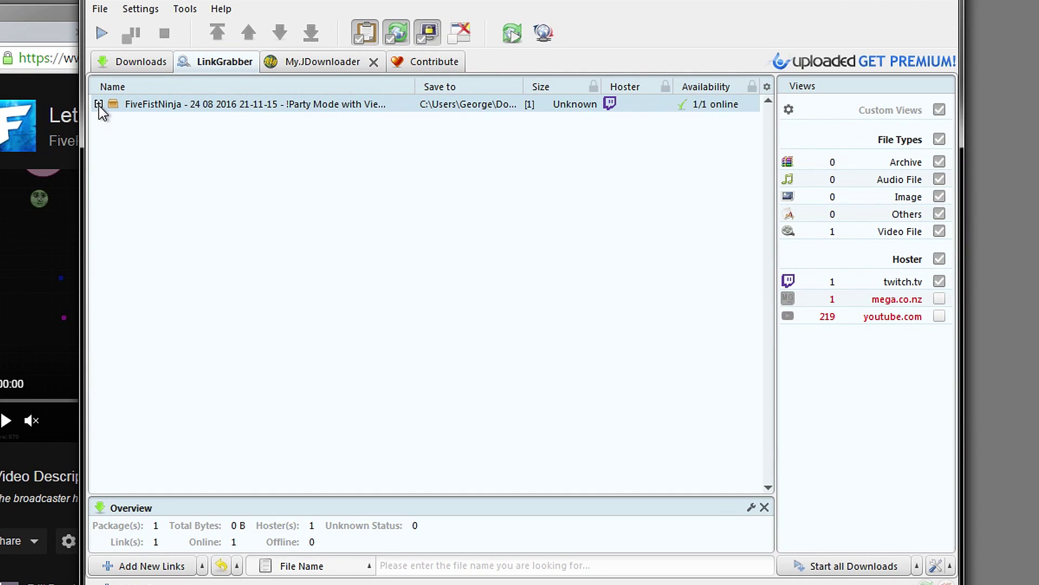
{"action": "left_click", "coordinate": [99, 105]}
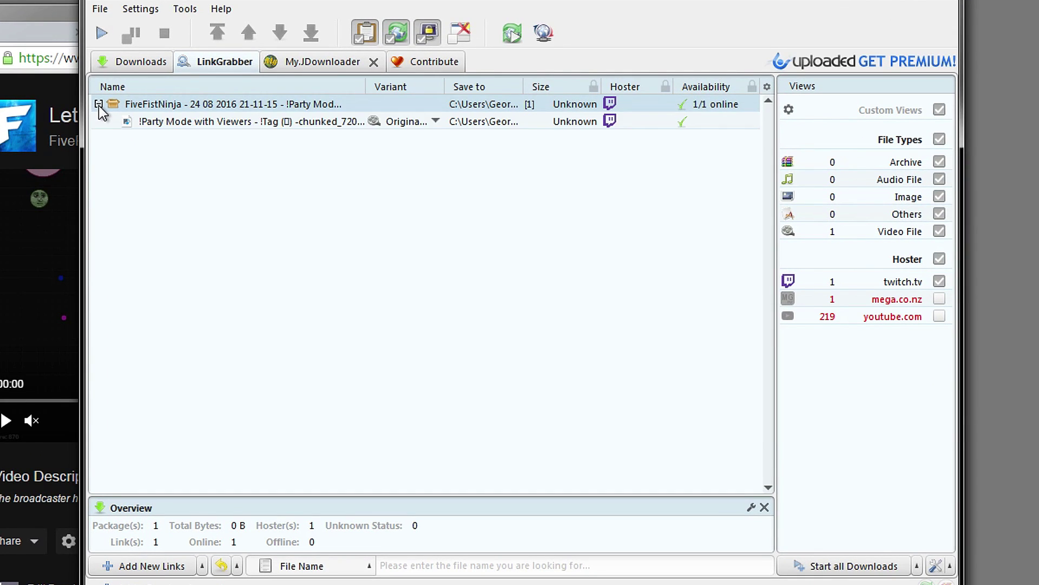
{"action": "left_click", "coordinate": [326, 122]}
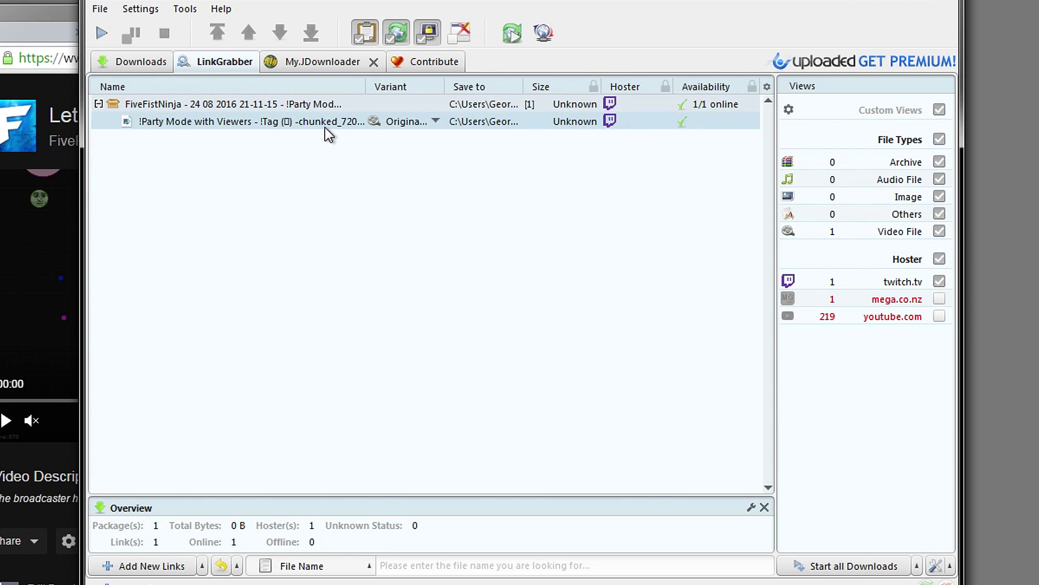
{"action": "right_click", "coordinate": [325, 128]}
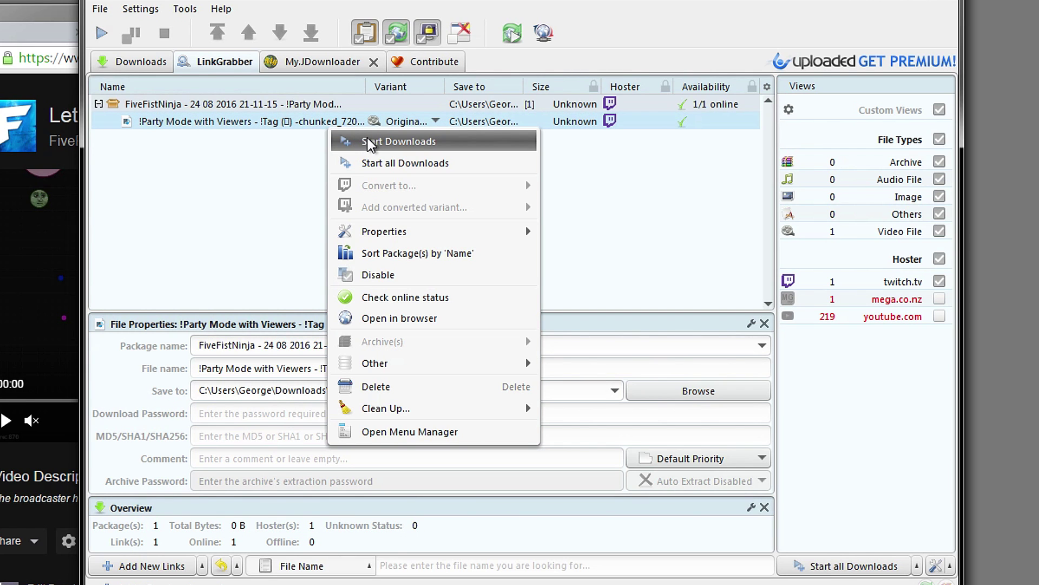
{"action": "left_click", "coordinate": [398, 141]}
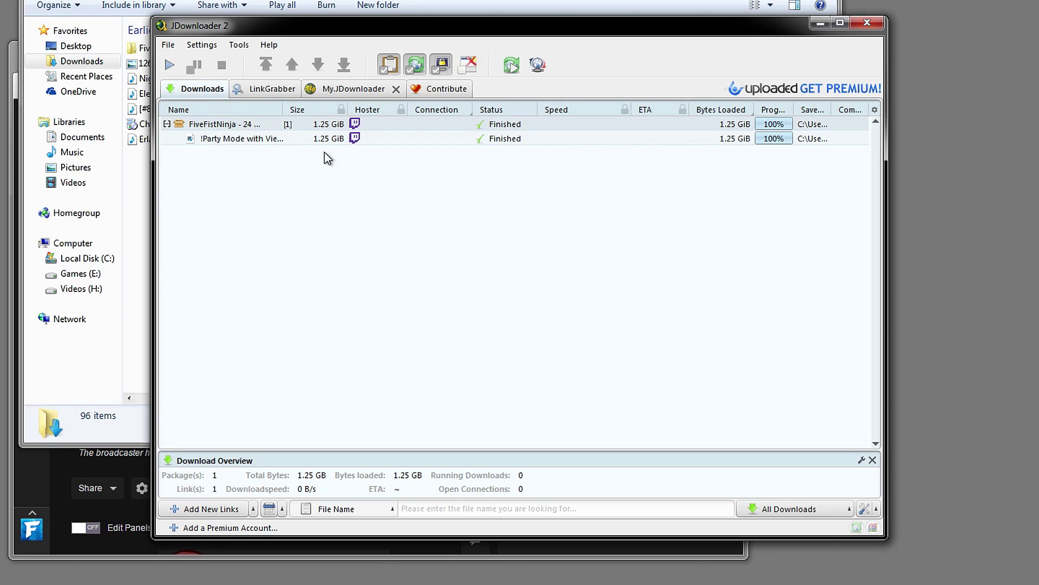
Check the finished file's Save to path in File Properties and browse to it in Explorer
{"action": "left_click", "coordinate": [272, 140]}
{"action": "right_click", "coordinate": [255, 145]}
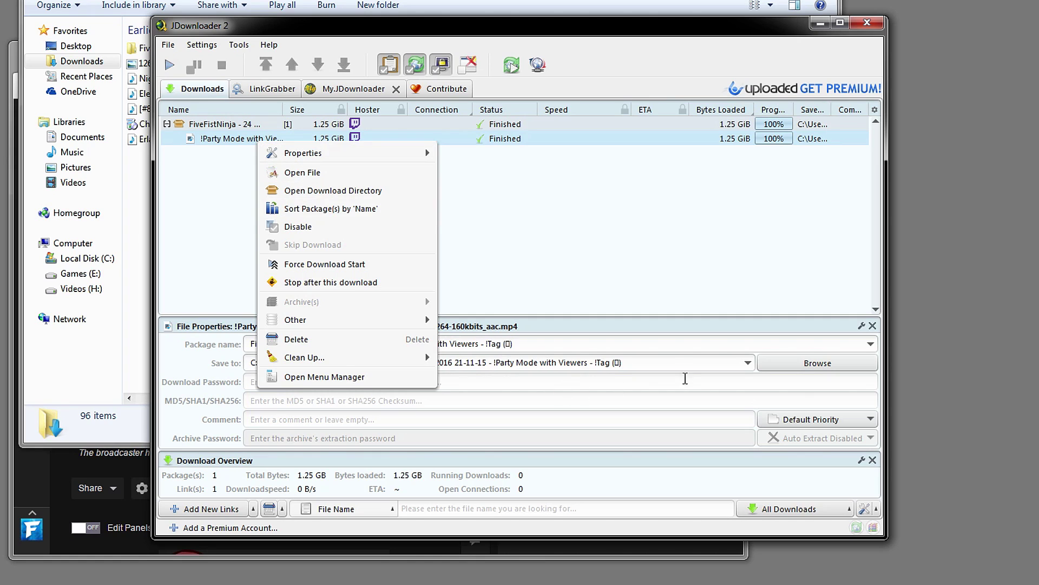
{"action": "left_click", "coordinate": [673, 363]}
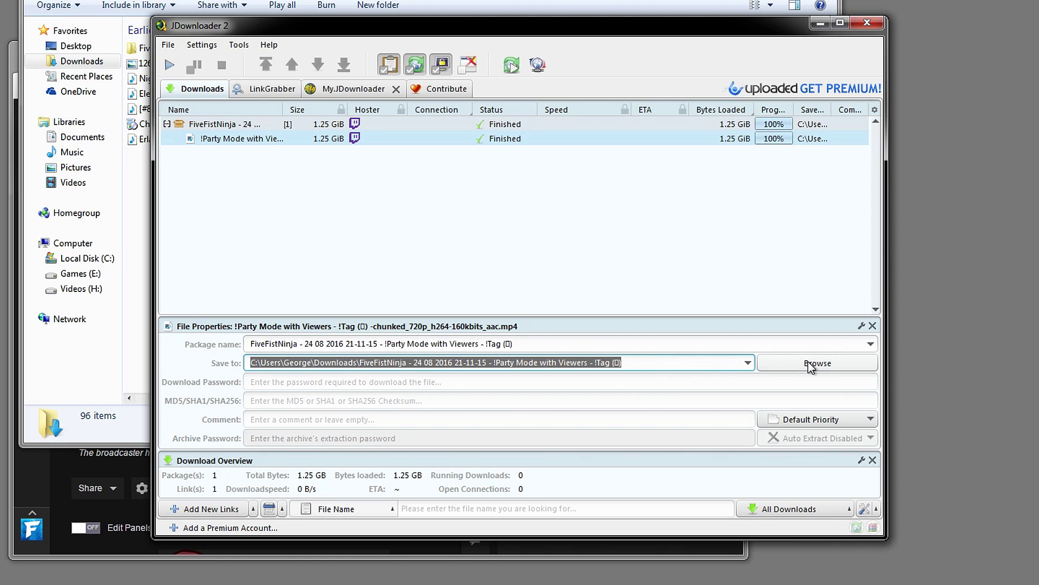
{"action": "left_click", "coordinate": [685, 362]}
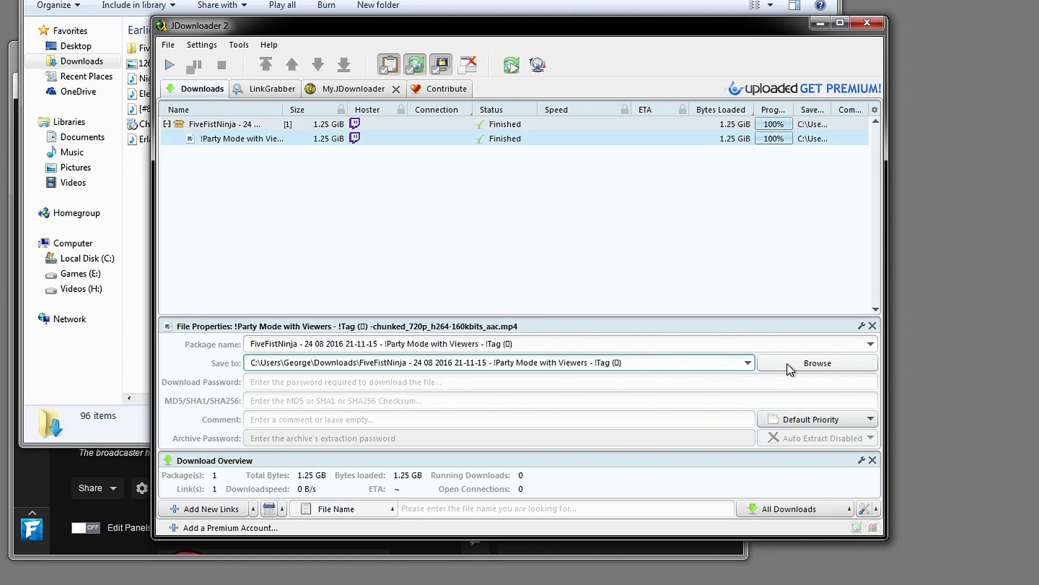
{"action": "left_click", "coordinate": [786, 364]}
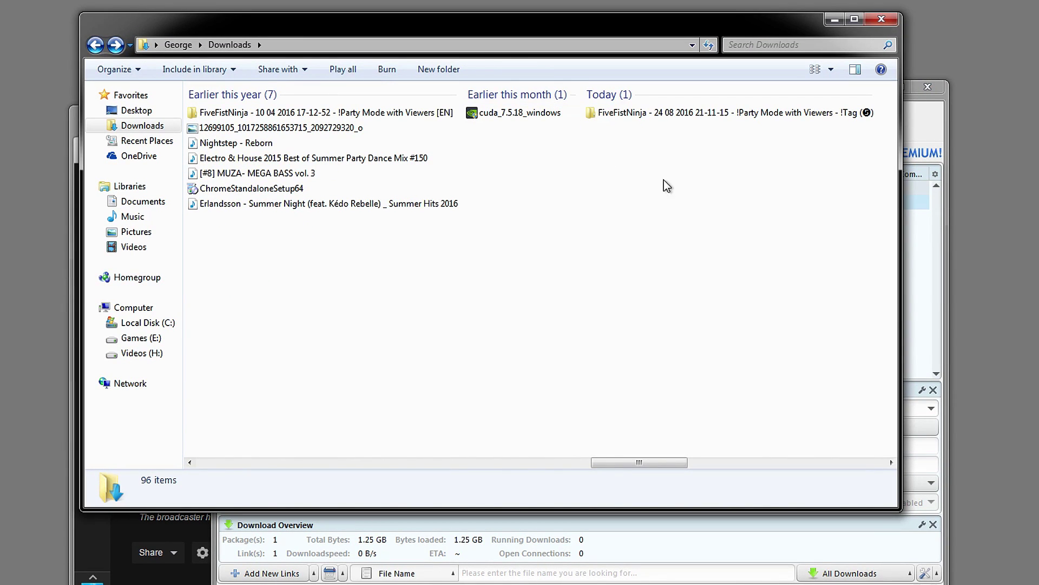
Open the FiveFistNinja folder and play its 1.24 GB, 56-minute 720p MP4 in Windows Media Player
{"action": "double_click", "coordinate": [622, 115]}
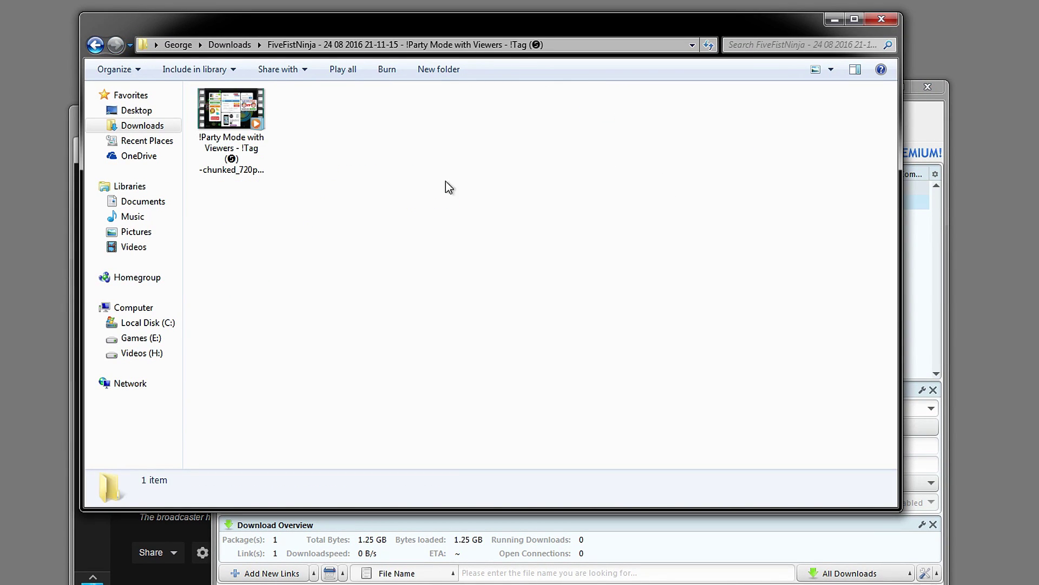
{"action": "left_click", "coordinate": [247, 161]}
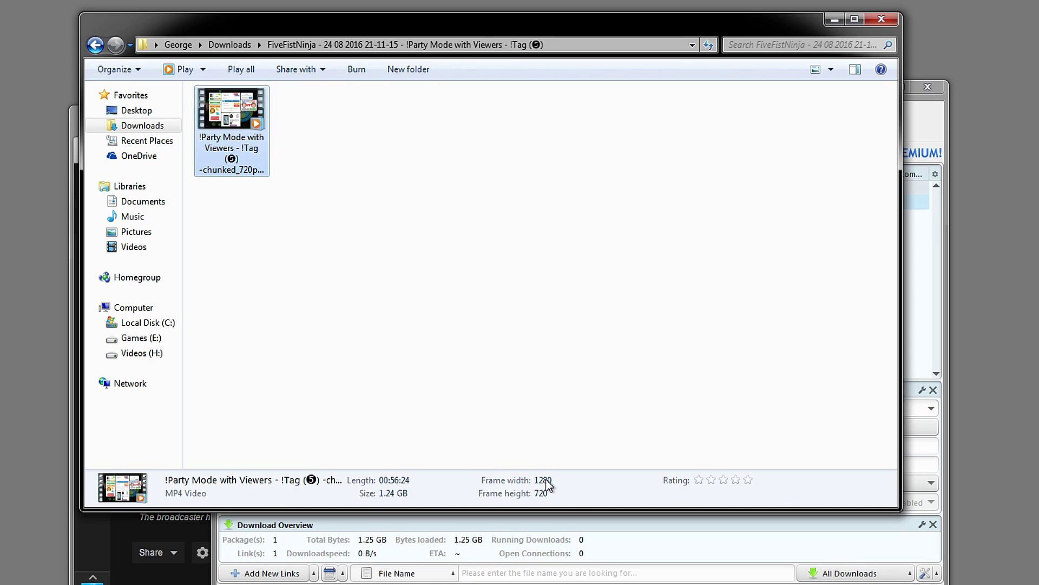
{"action": "double_click", "coordinate": [248, 140]}
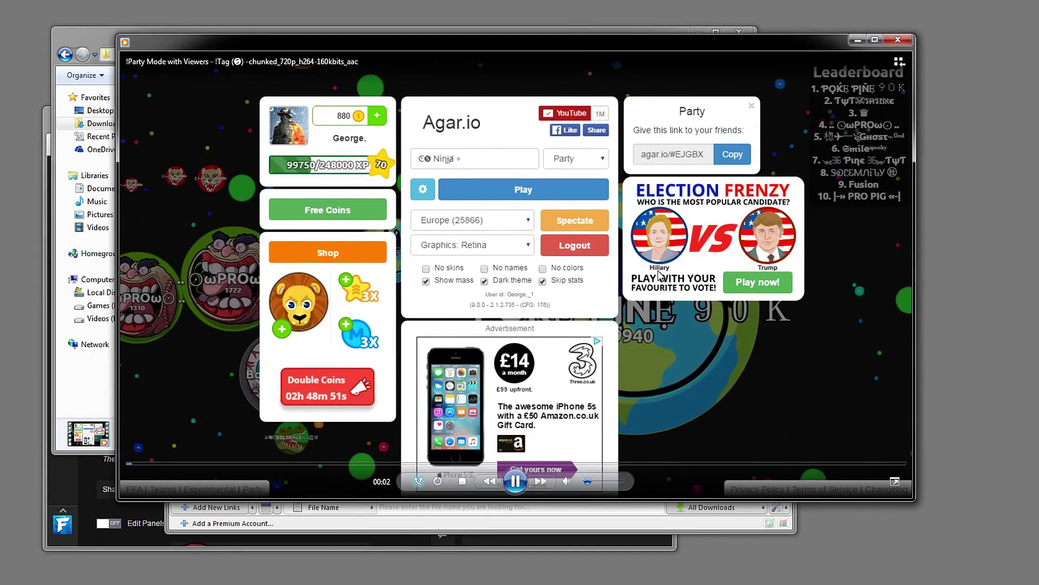